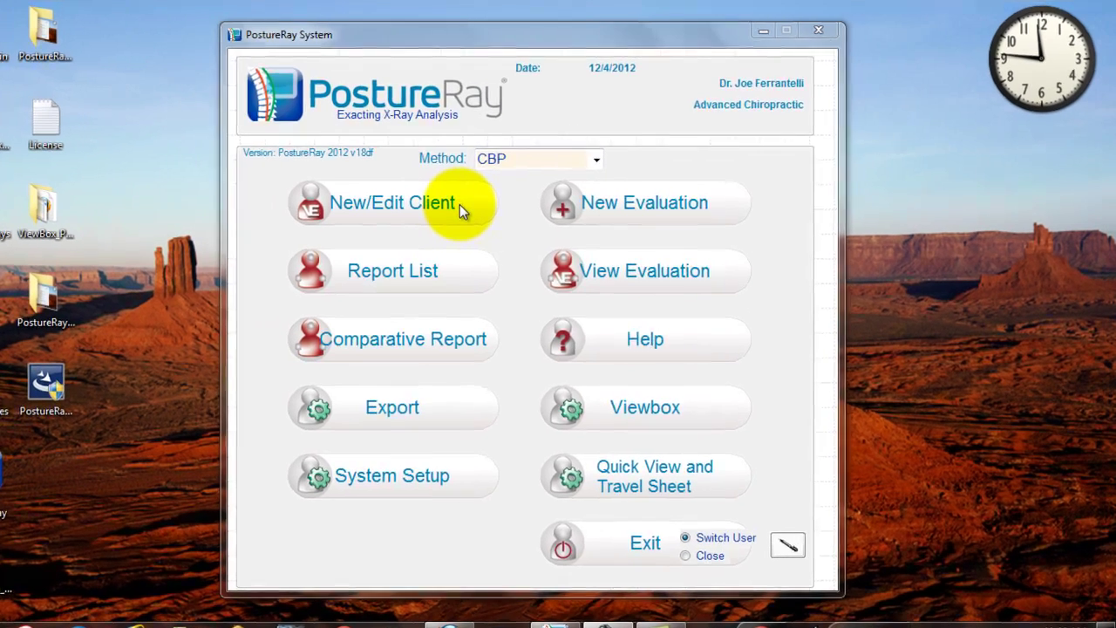
# Open the View/Edit Client window from New/Edit Client on the main menu
pyautogui.click(459, 204)
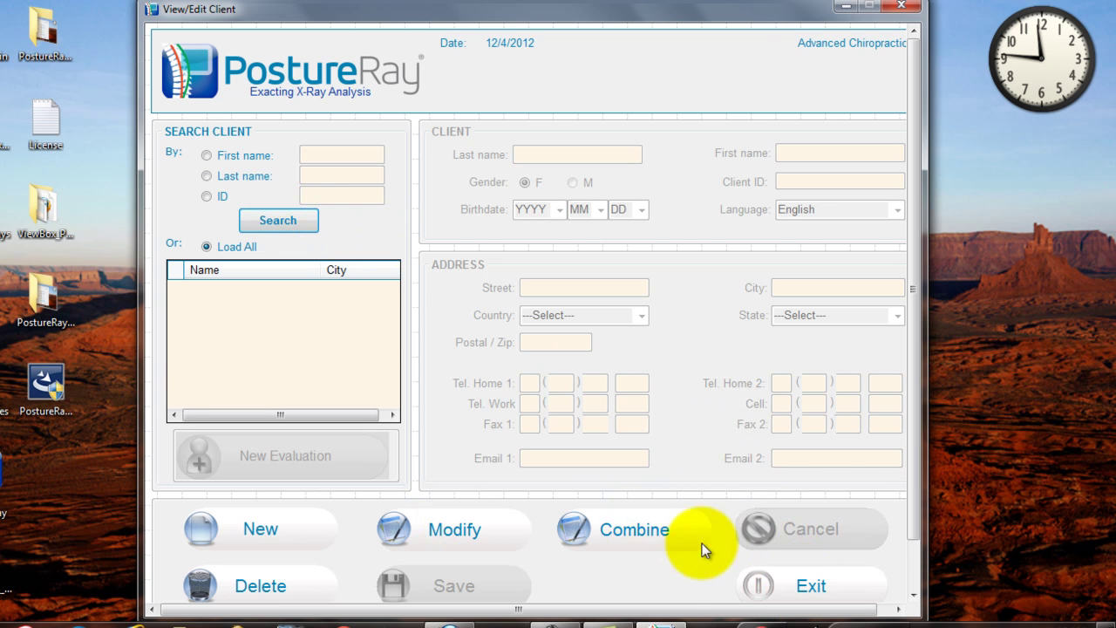
pyautogui.scroll(-1, 782, 580)
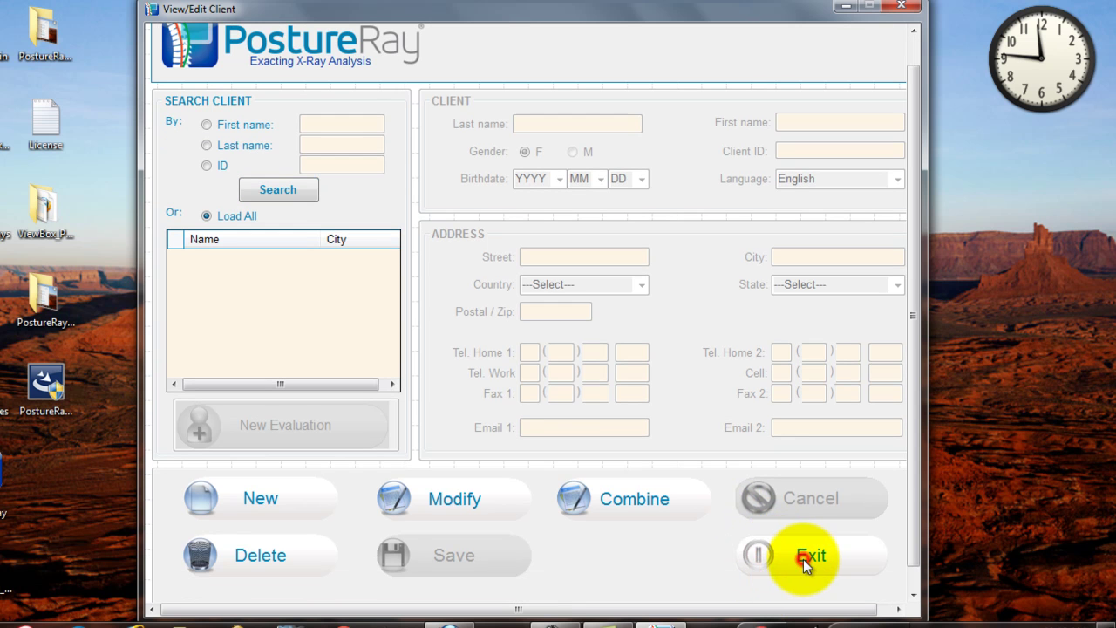
# Exit the View/Edit Client window back to the PostureRay main menu
pyautogui.click(803, 559)
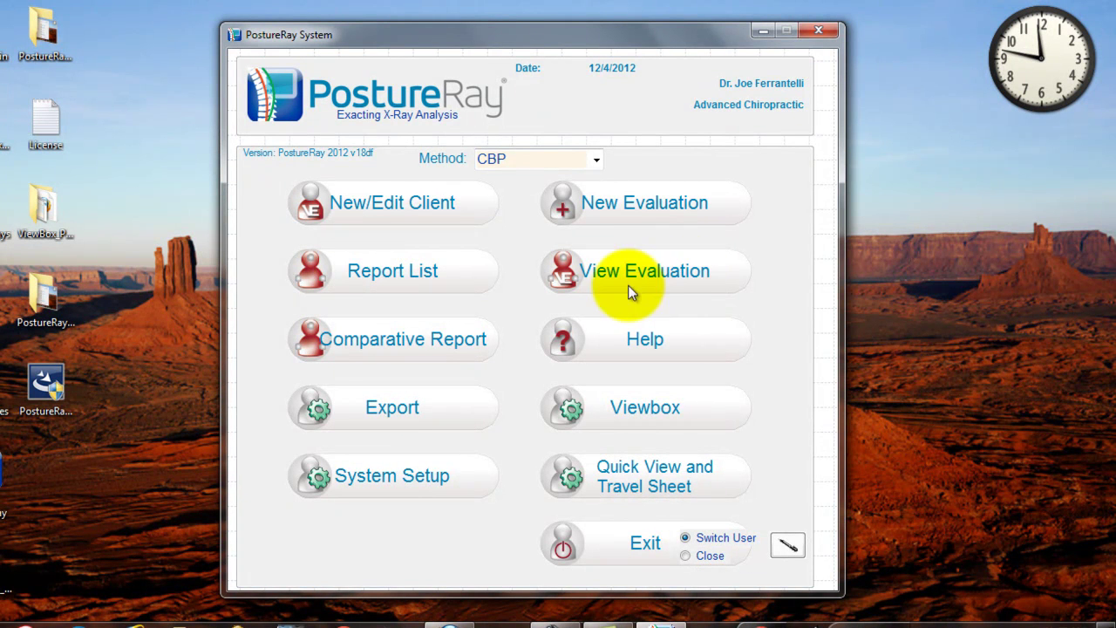
pyautogui.click(696, 341)
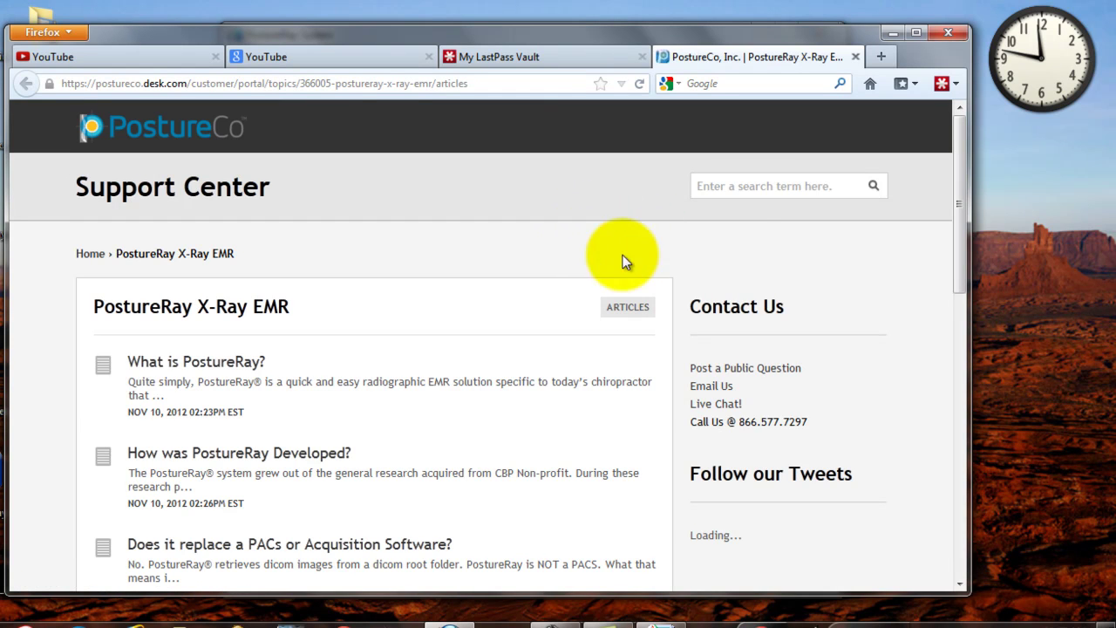
pyautogui.moveTo(956, 278)
pyautogui.mouseDown()
pyautogui.moveTo(953, 367)
pyautogui.moveTo(954, 274)
pyautogui.mouseUp()
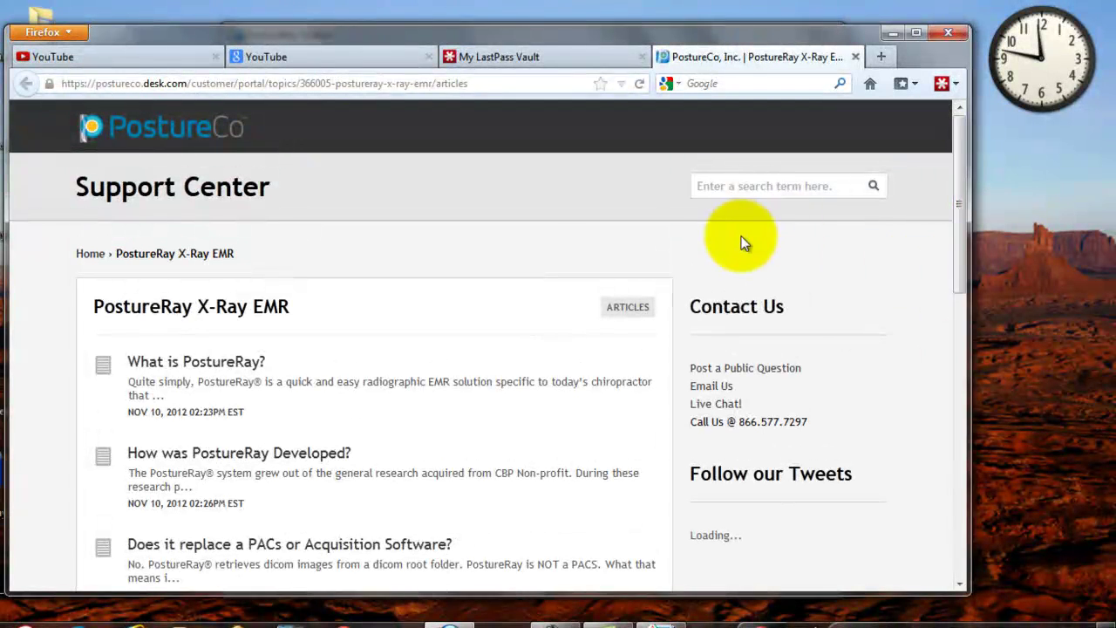
pyautogui.click(739, 184)
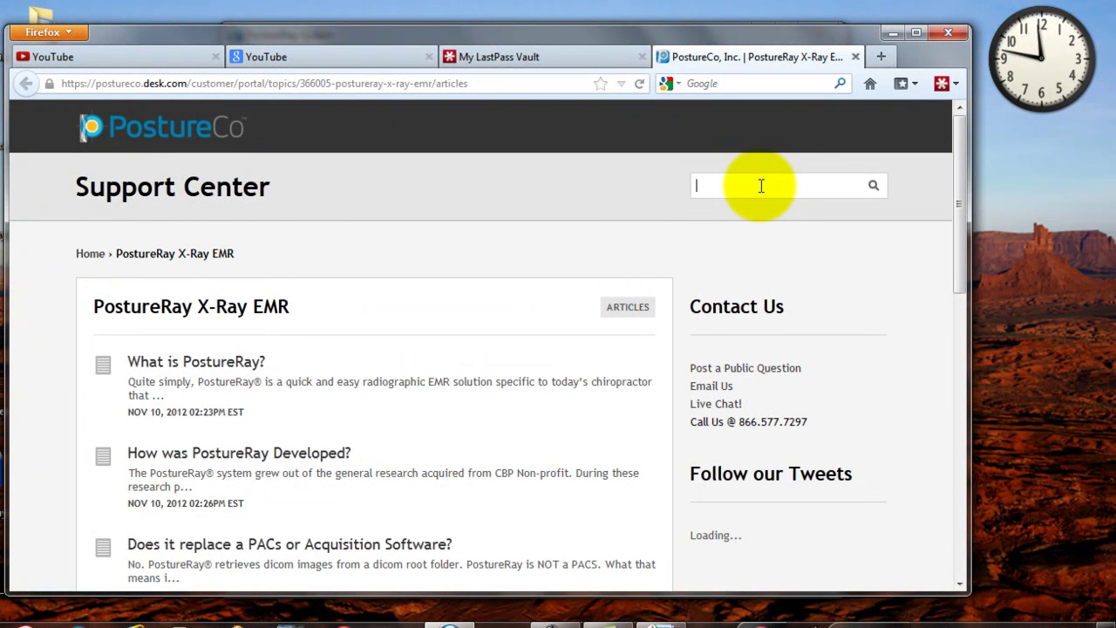
pyautogui.click(952, 32)
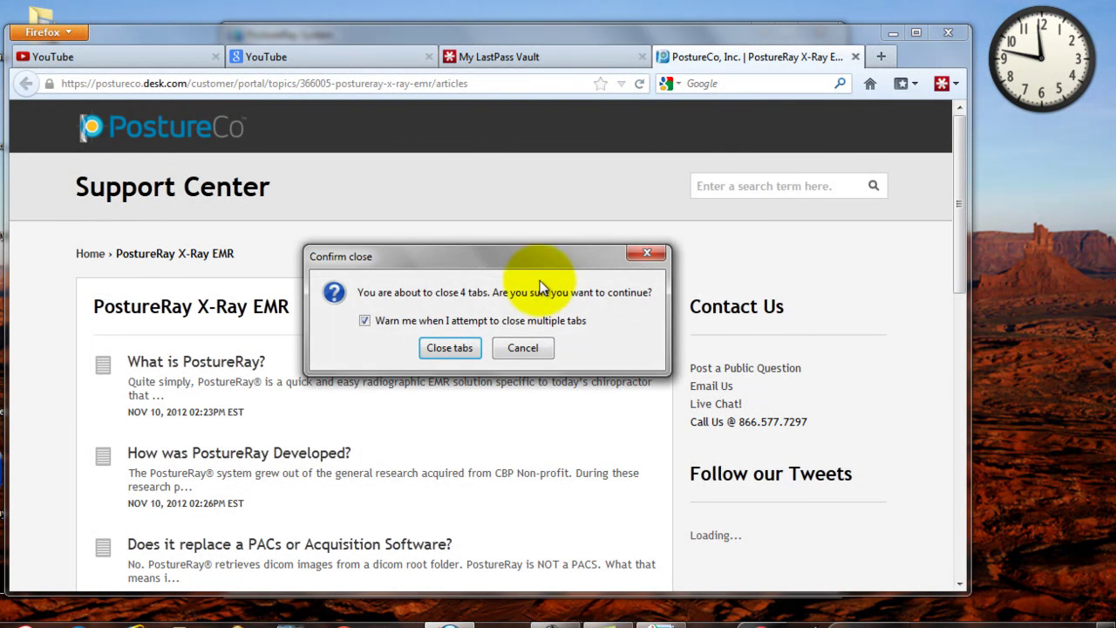
pyautogui.click(449, 348)
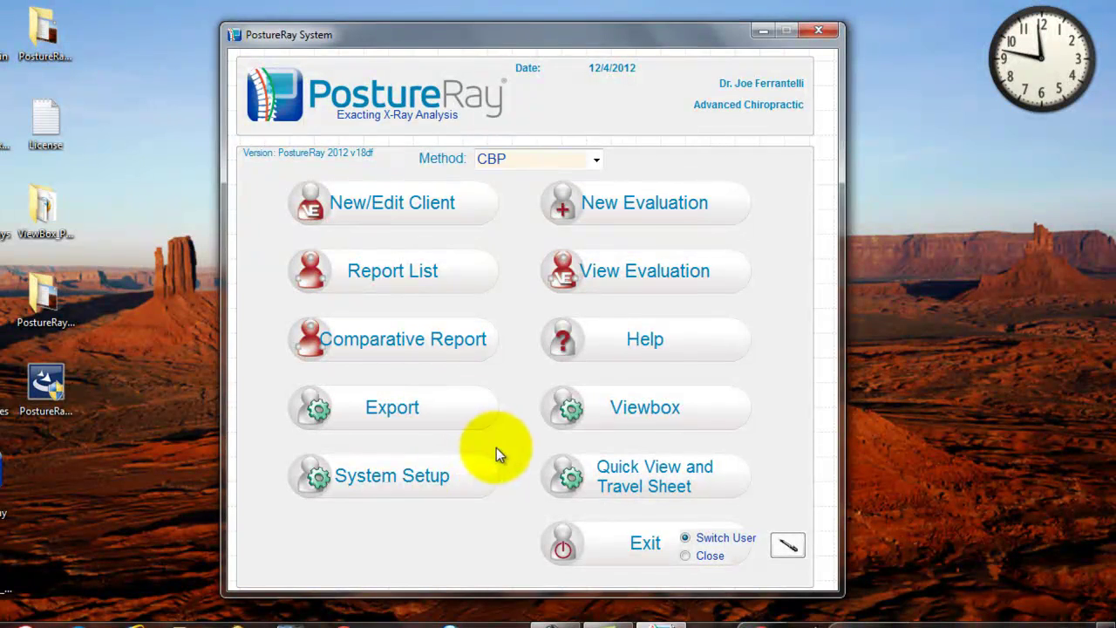
# In System Setup, replace provider name Advanced Chiropractic with PostureCo Chiropractic Center and save
pyautogui.click(429, 481)
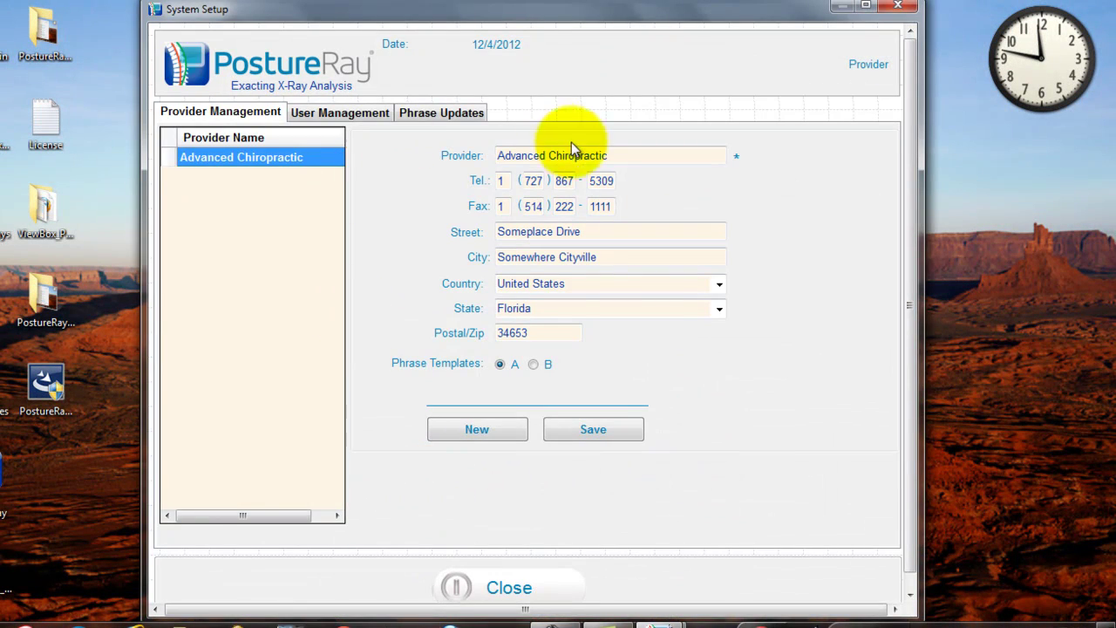
pyautogui.click(593, 150)
pyautogui.moveTo(625, 156); pyautogui.dragTo(473, 157)
pyautogui.write('Pos')
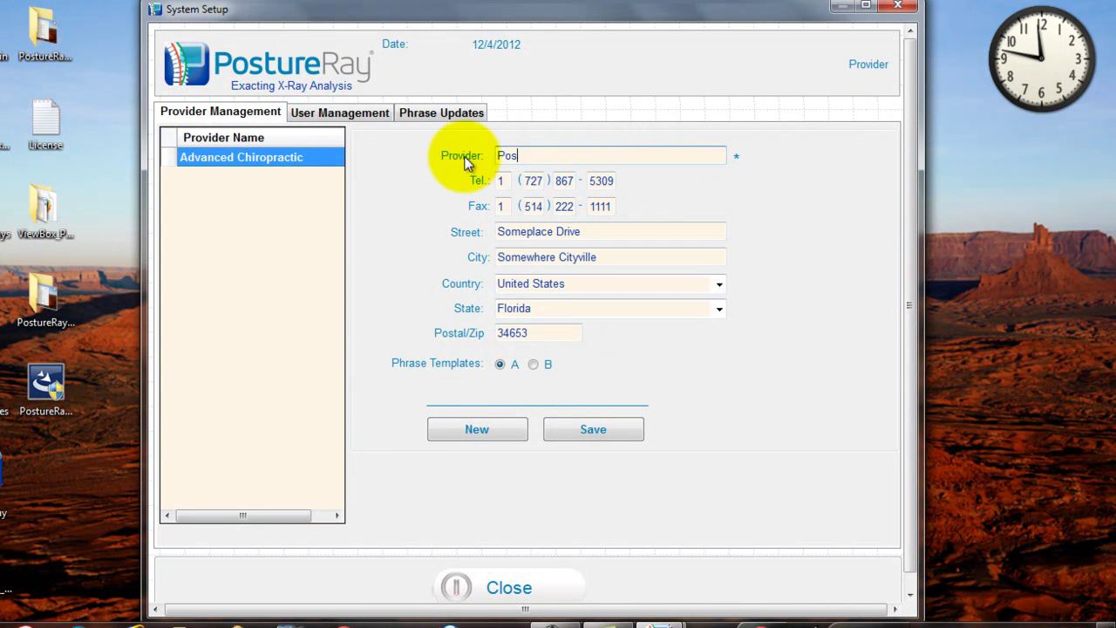
pyautogui.write('tureCo Chiropractic Center')
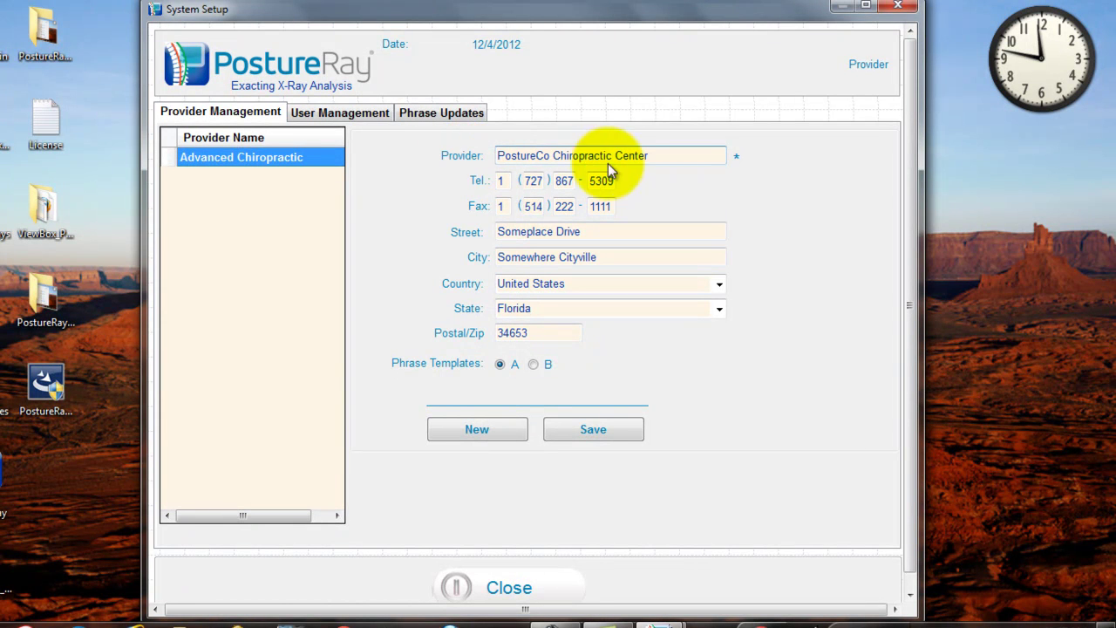
pyautogui.click(504, 181)
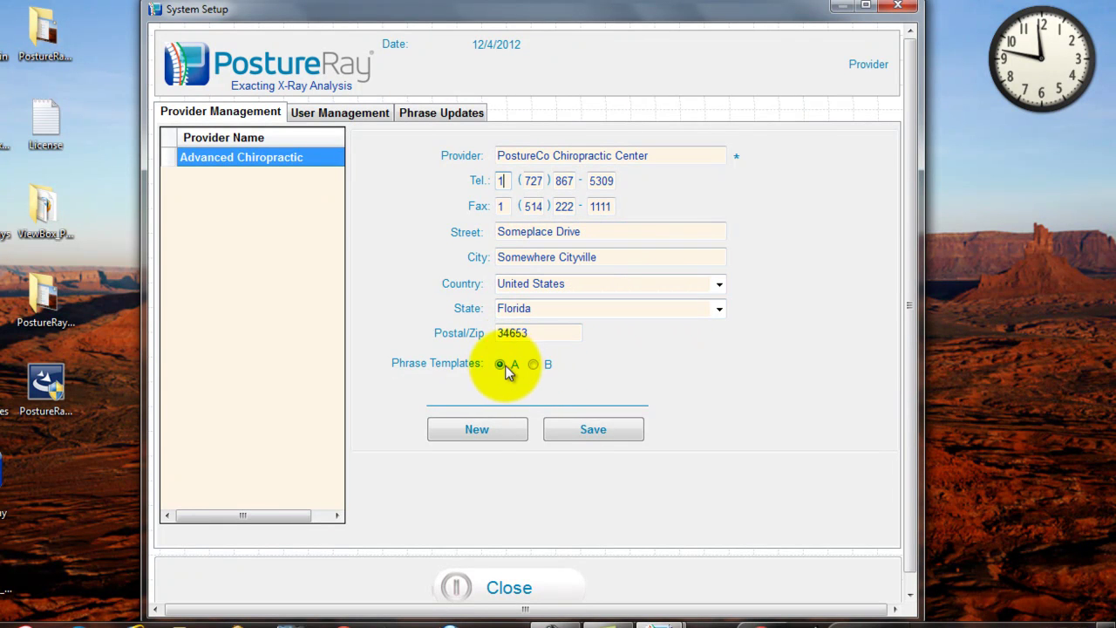
pyautogui.click(606, 433)
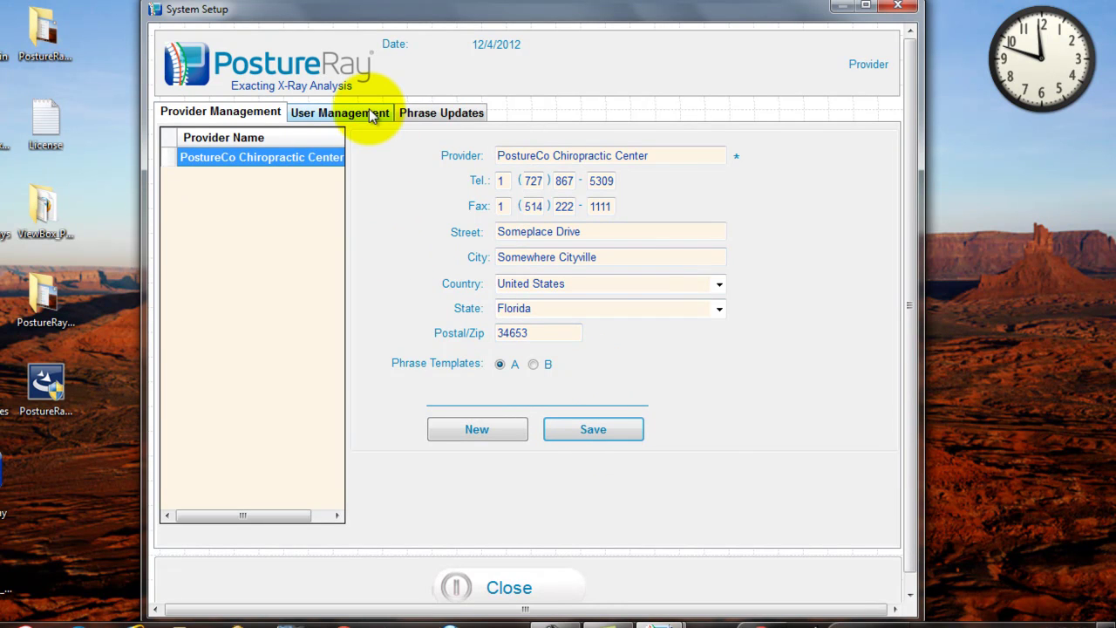
# Give the admin user a custom Other signature 'doctors at PostureCo Chiropractic' and save
pyautogui.click(370, 116)
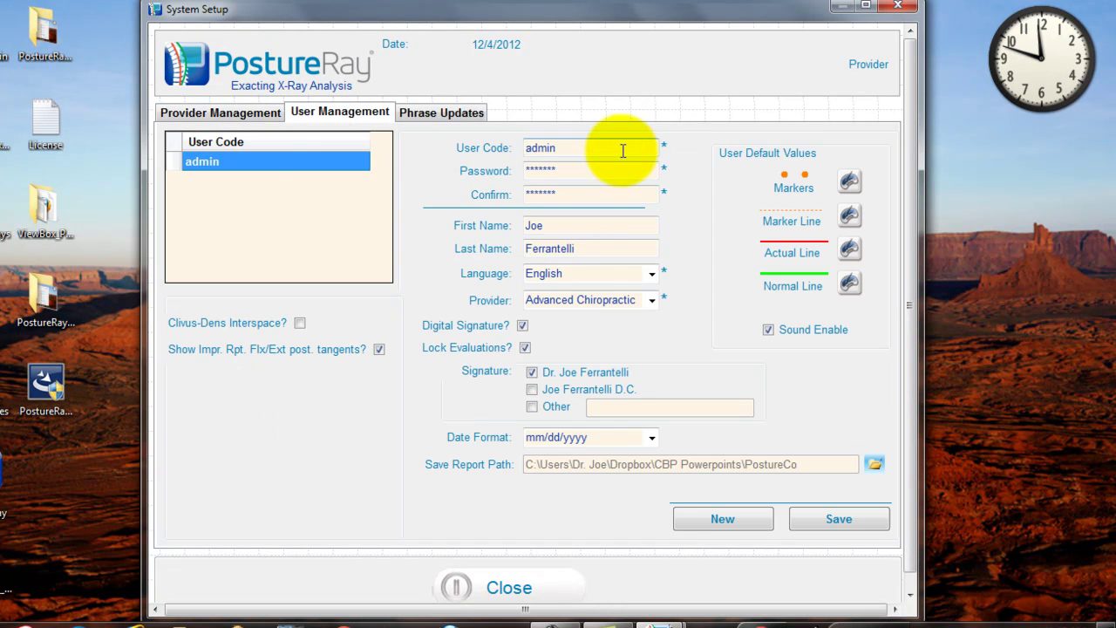
pyautogui.click(578, 148)
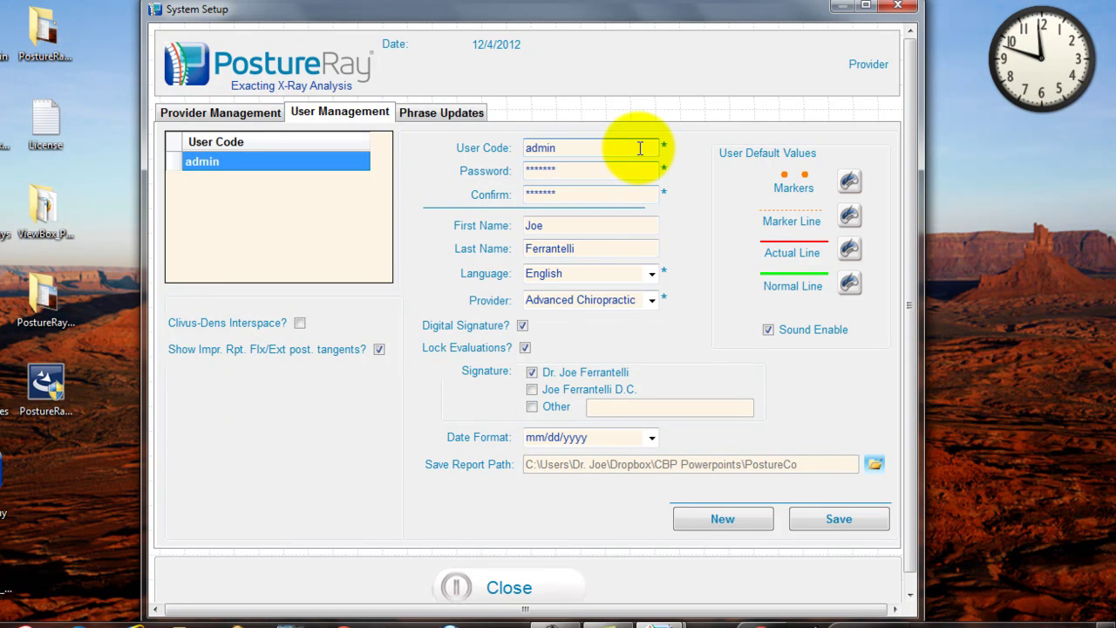
pyautogui.click(533, 407)
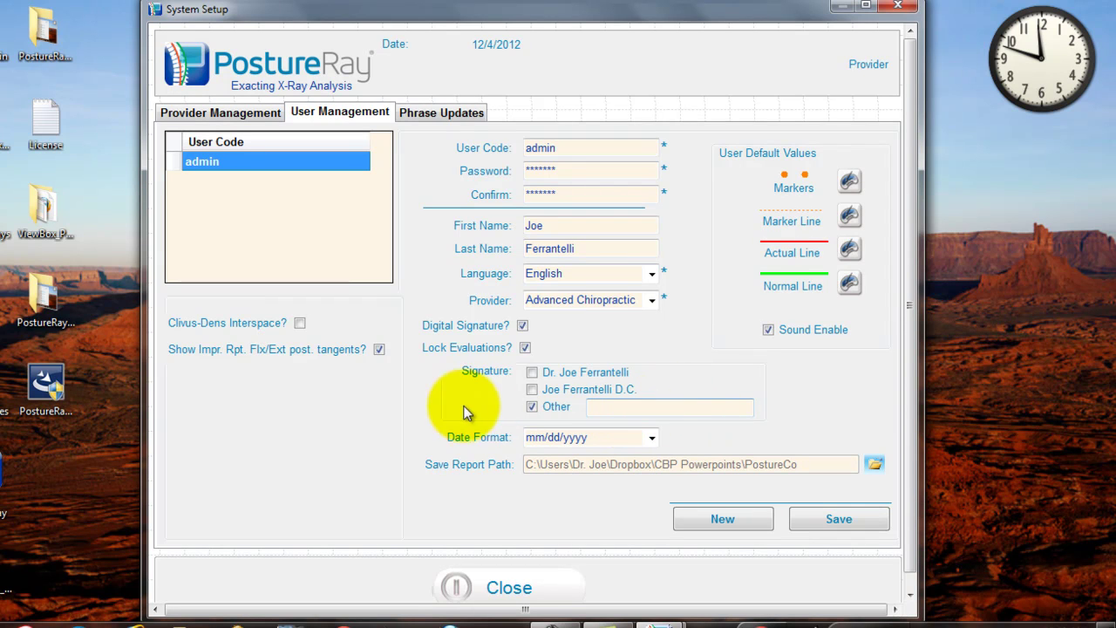
pyautogui.click(614, 404)
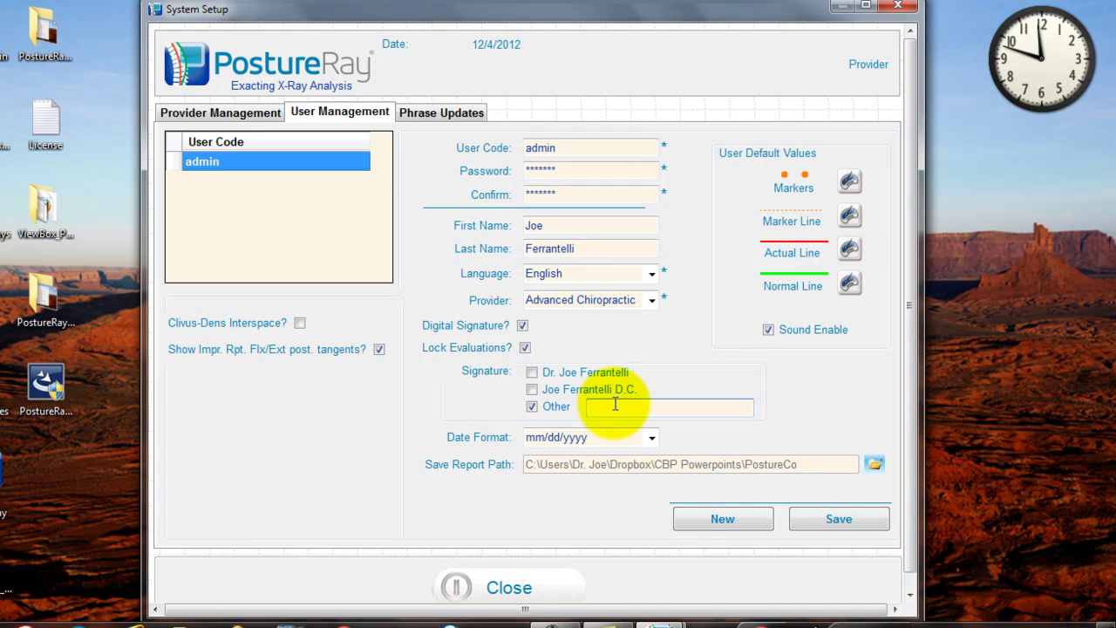
pyautogui.write('doctors at PostureCo')
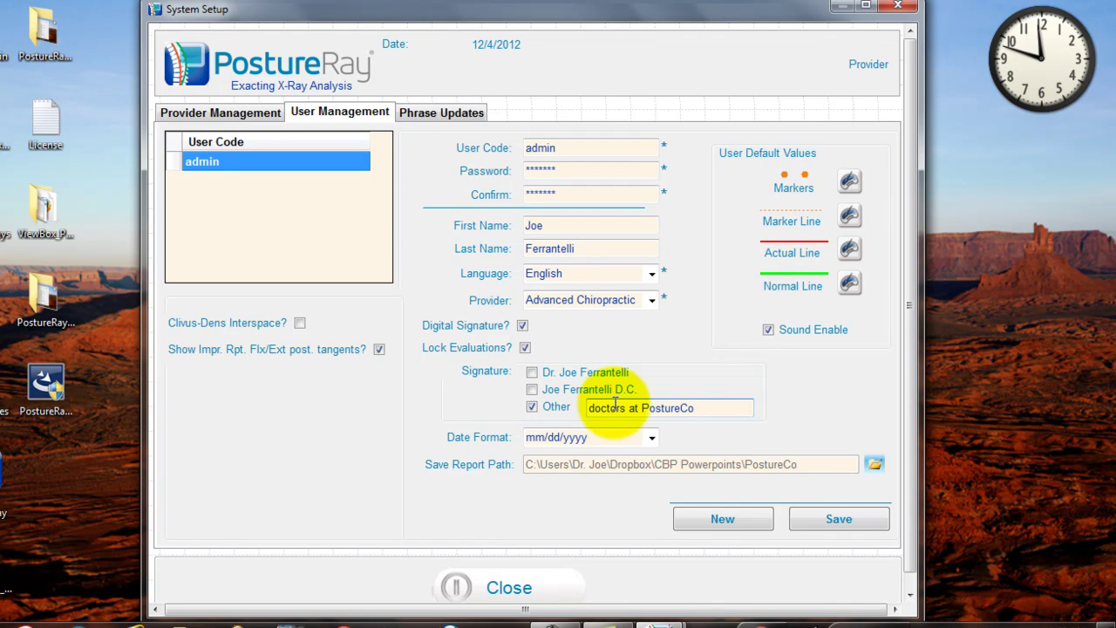
pyautogui.write(' Chiropractic')
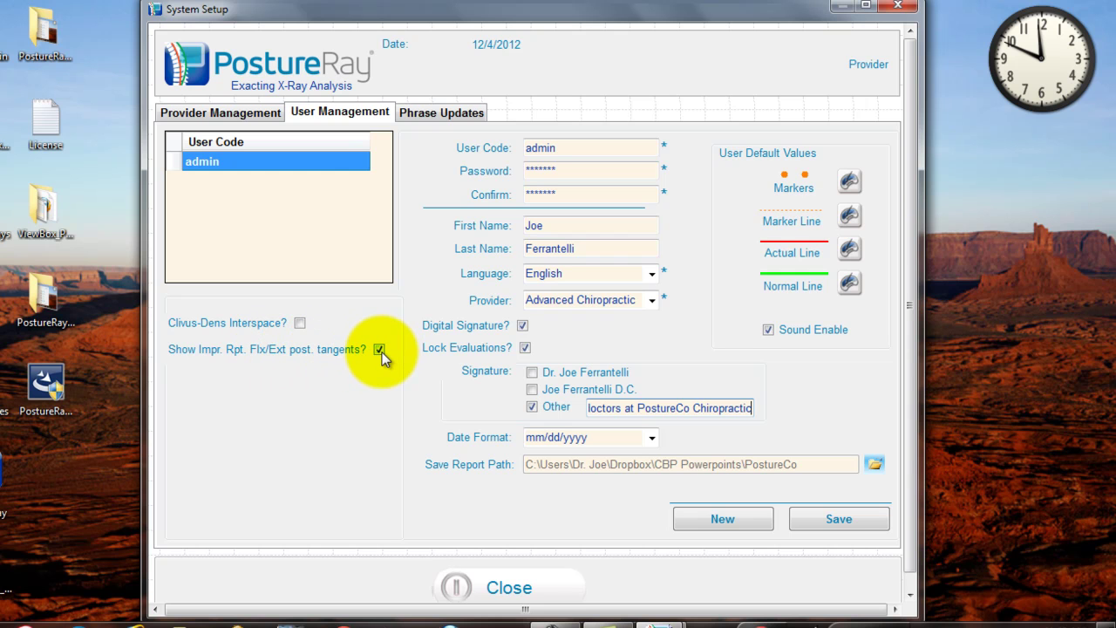
pyautogui.click(837, 520)
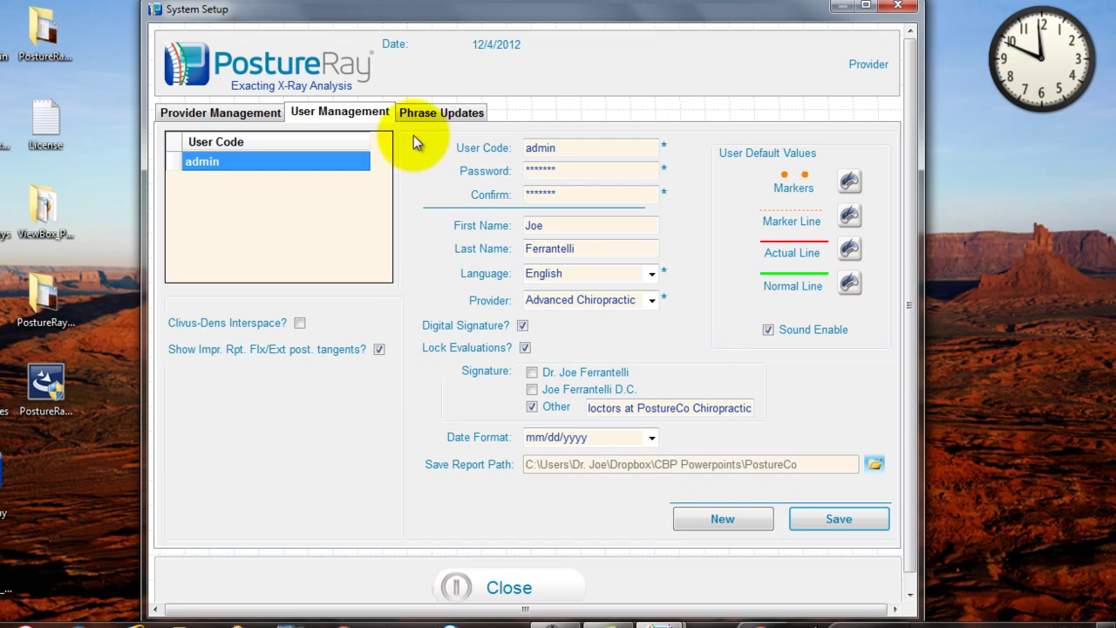
pyautogui.click(449, 113)
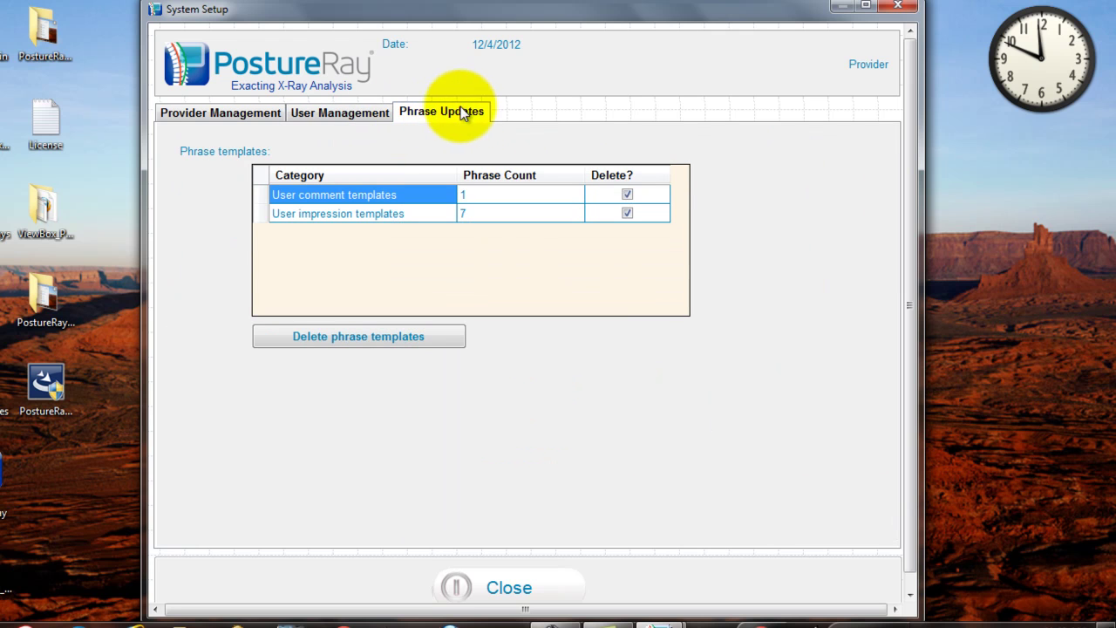
pyautogui.click(354, 113)
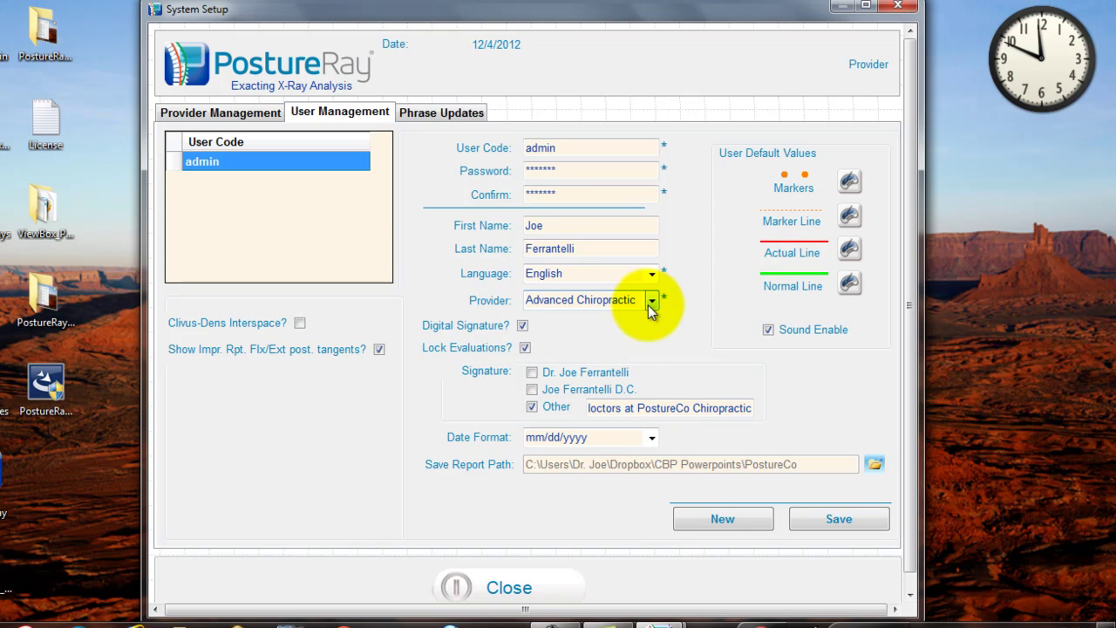
# Close System Setup, set Exit to close the program, and reopen System Setup
pyautogui.click(502, 584)
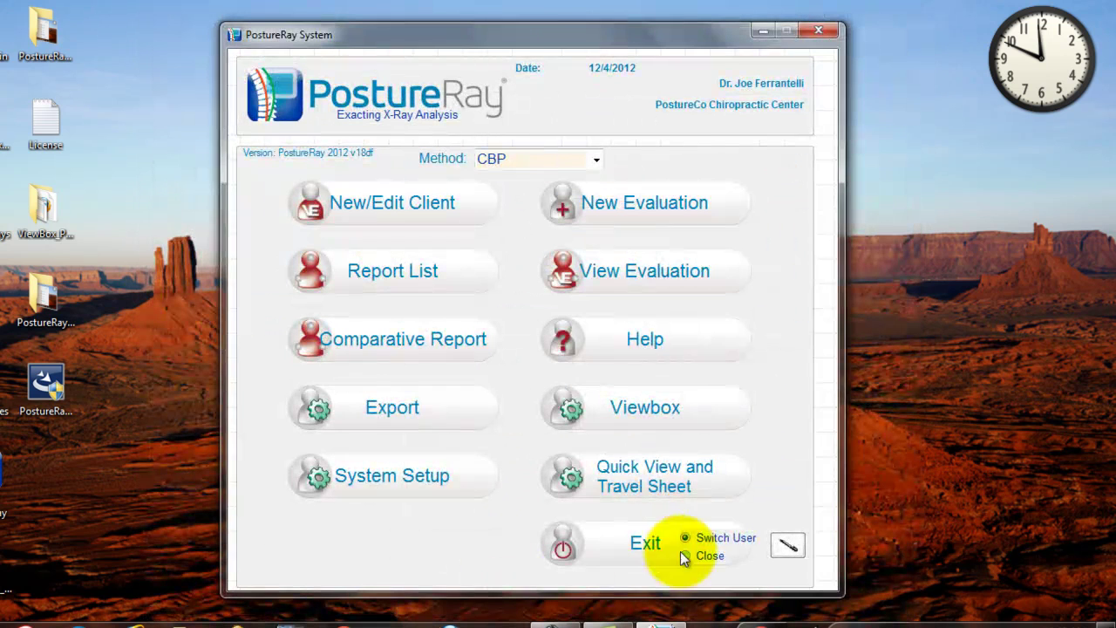
pyautogui.click(686, 555)
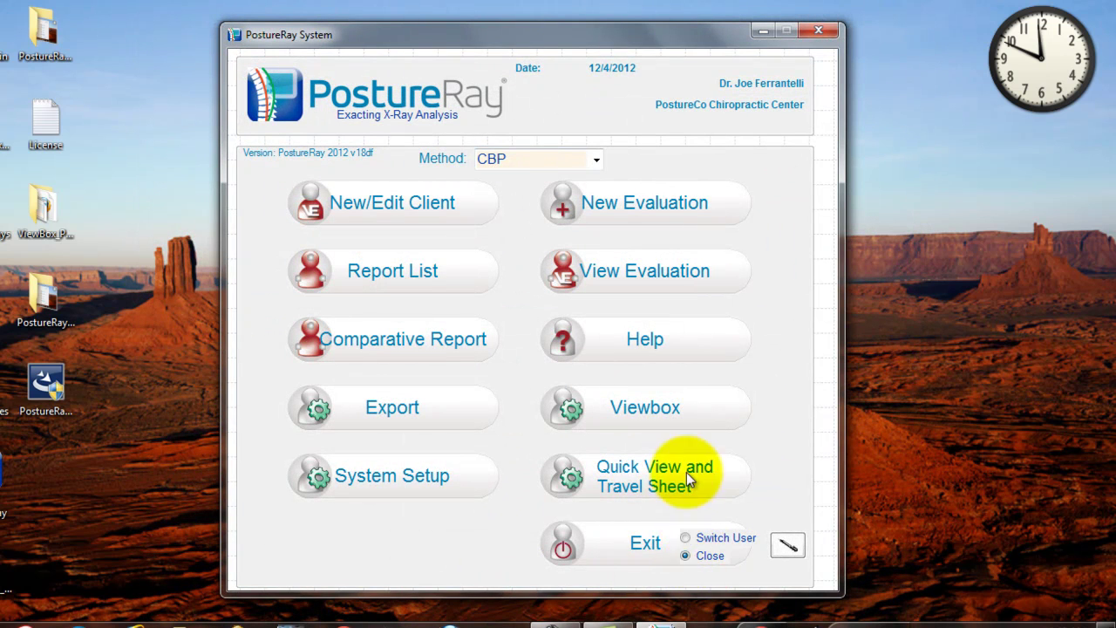
pyautogui.click(656, 103)
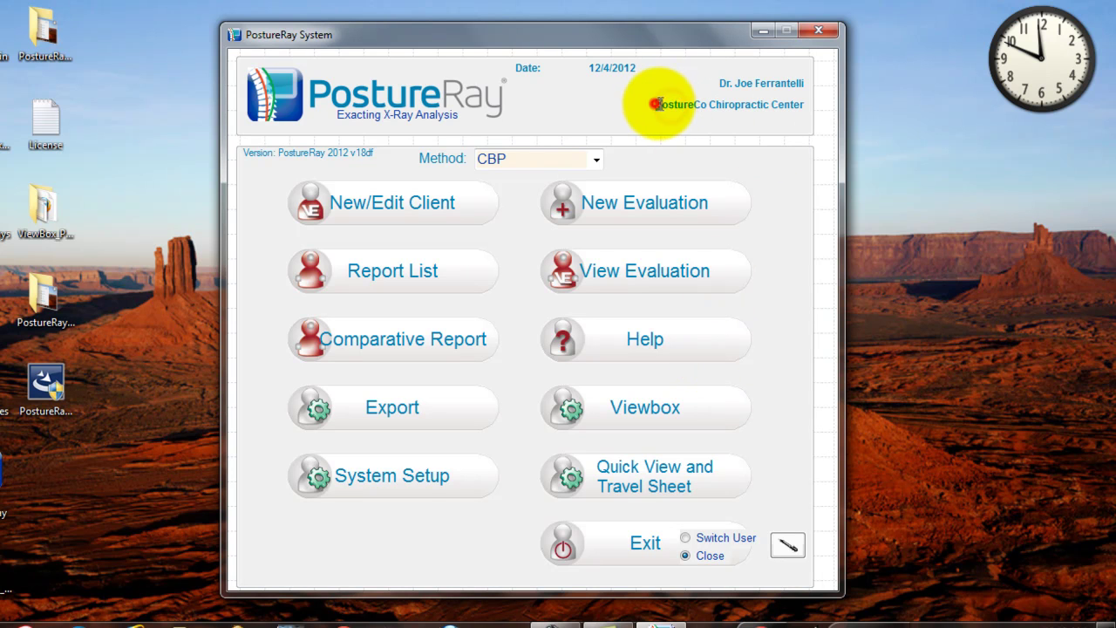
pyautogui.moveTo(656, 103); pyautogui.dragTo(805, 98)
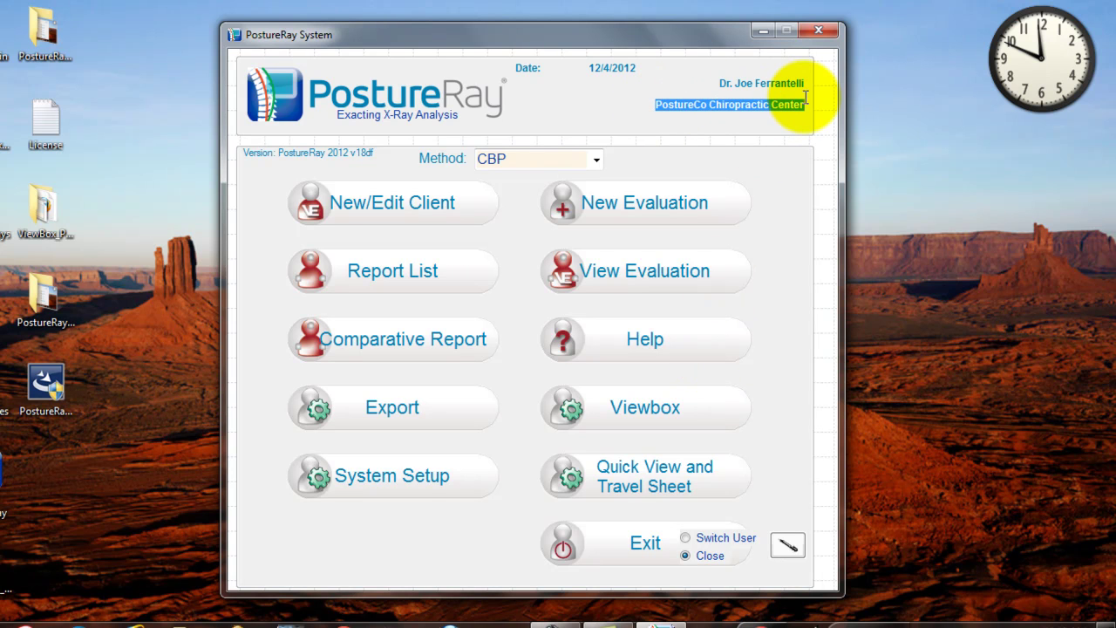
pyautogui.click(419, 472)
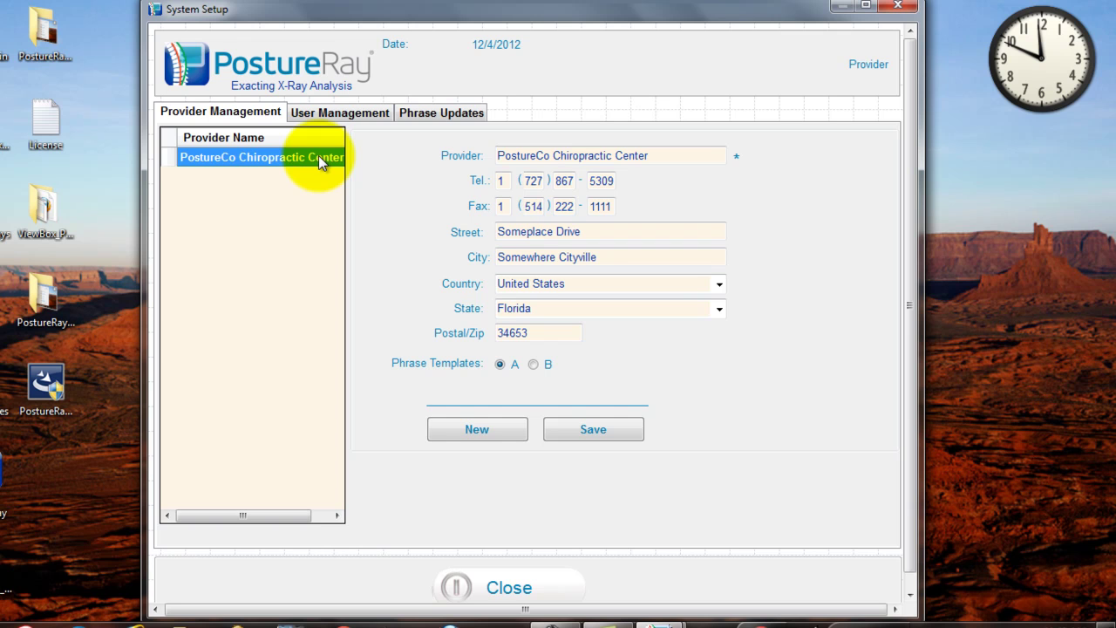
# Rename the admin user to first name PostureCo, last name Chiropractic Clinic
pyautogui.click(351, 115)
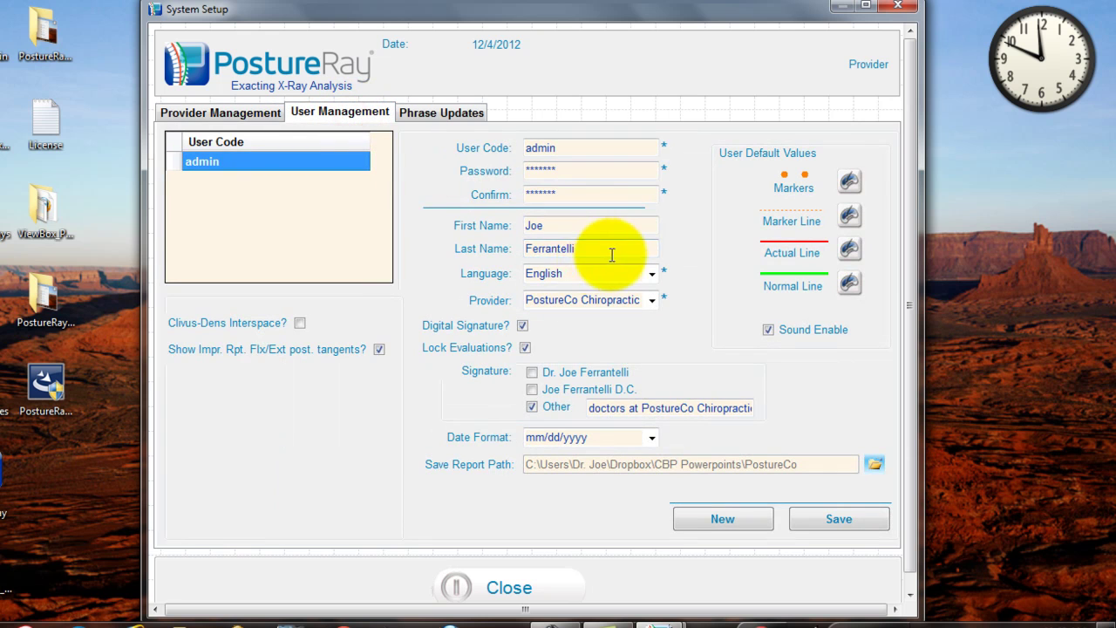
pyautogui.moveTo(562, 225); pyautogui.dragTo(513, 226)
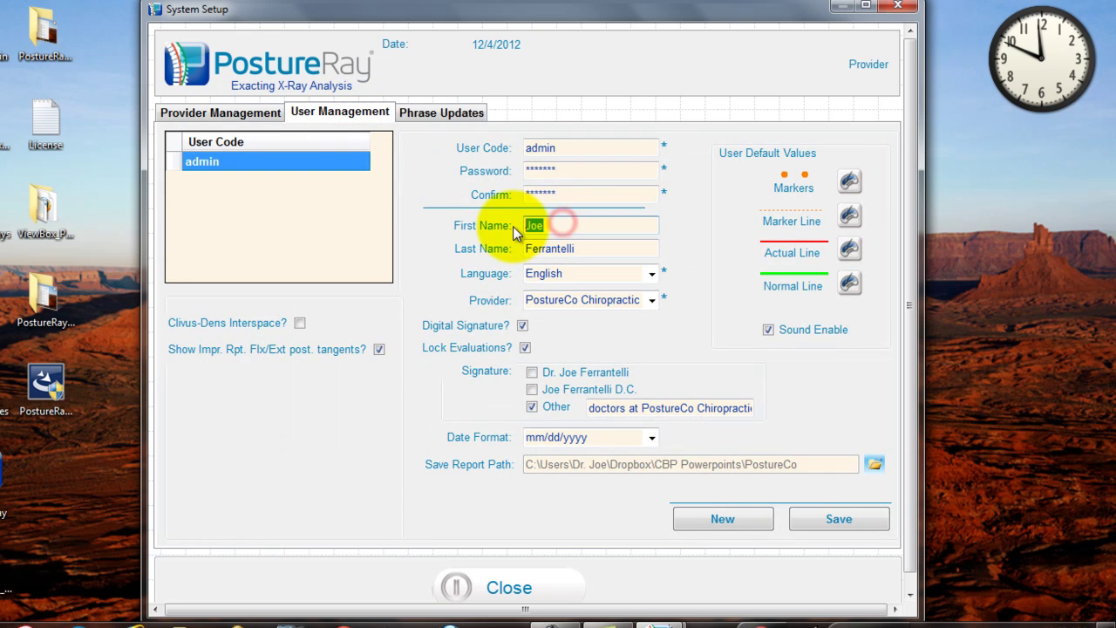
pyautogui.write('PostureCo')
pyautogui.press('Tab')
pyautogui.write('Ch')
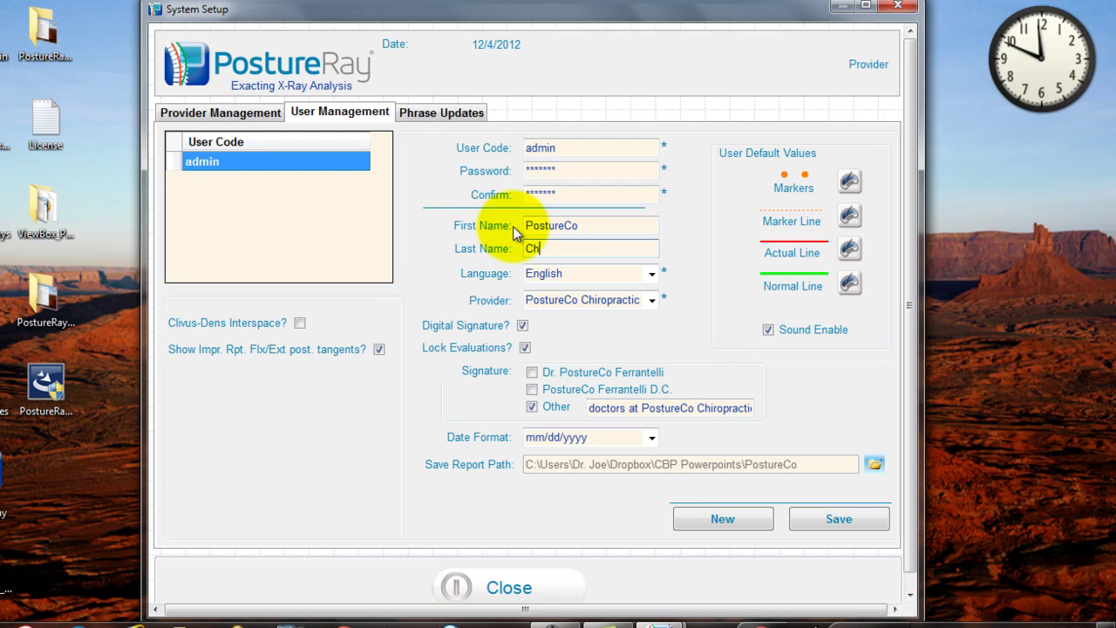
pyautogui.write('iropractic Clinic')
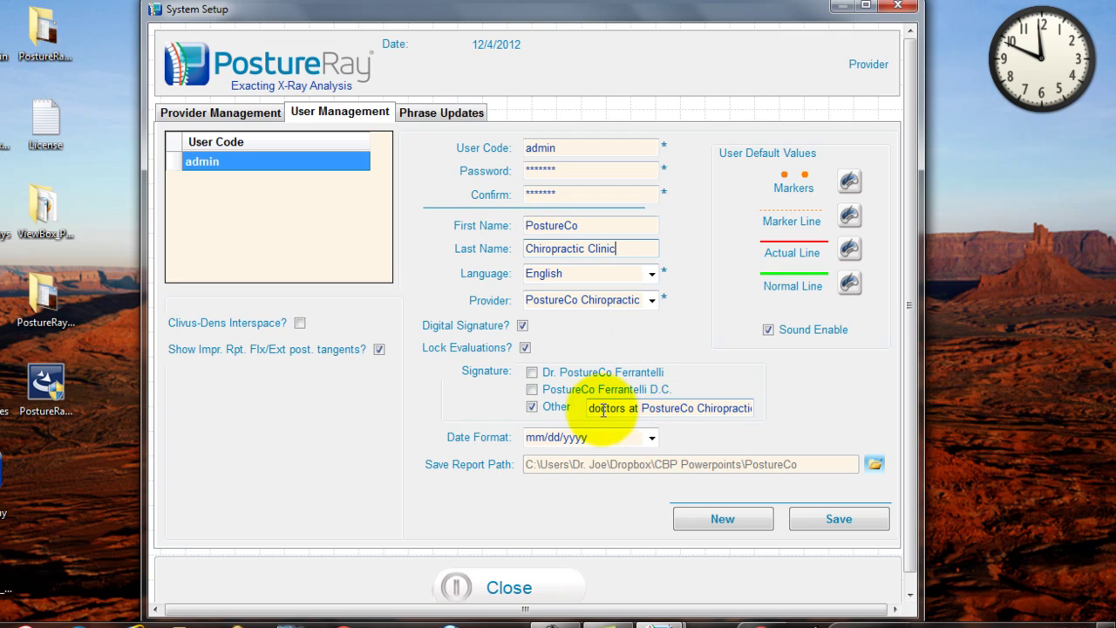
# Trim the signature to 'PostureCo Chiropractic', save the user, and return to provider details
pyautogui.moveTo(638, 408); pyautogui.dragTo(572, 405)
pyautogui.press('BackSpace')
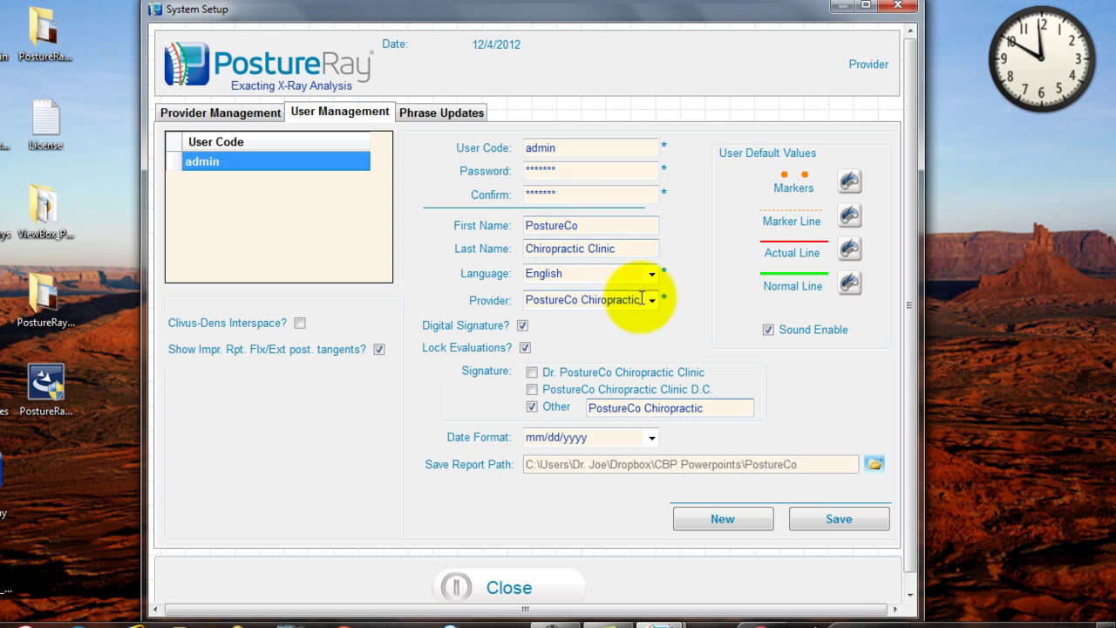
pyautogui.click(852, 521)
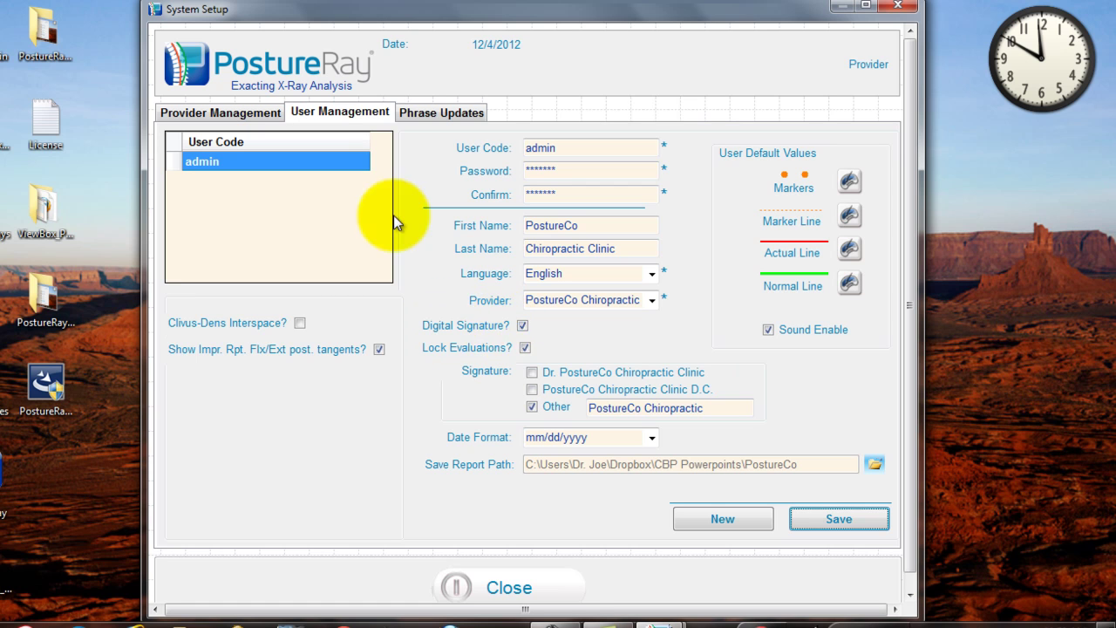
pyautogui.click(234, 112)
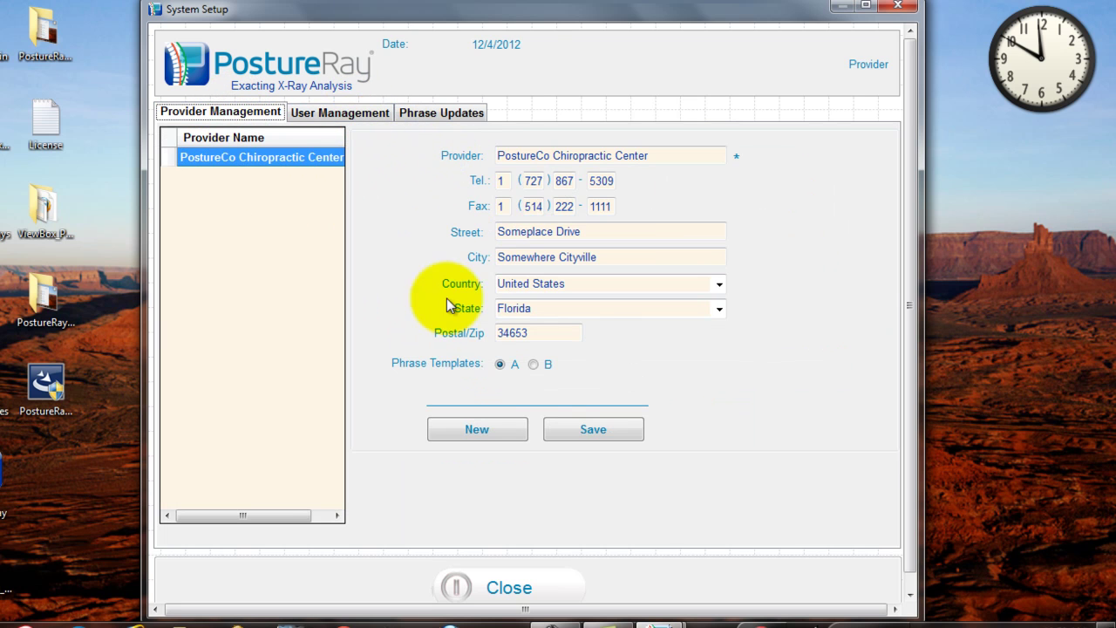
# Close System Setup and exit with Switch User selected to reach the Login window
pyautogui.scroll(-1, 516, 589)
pyautogui.click(516, 590)
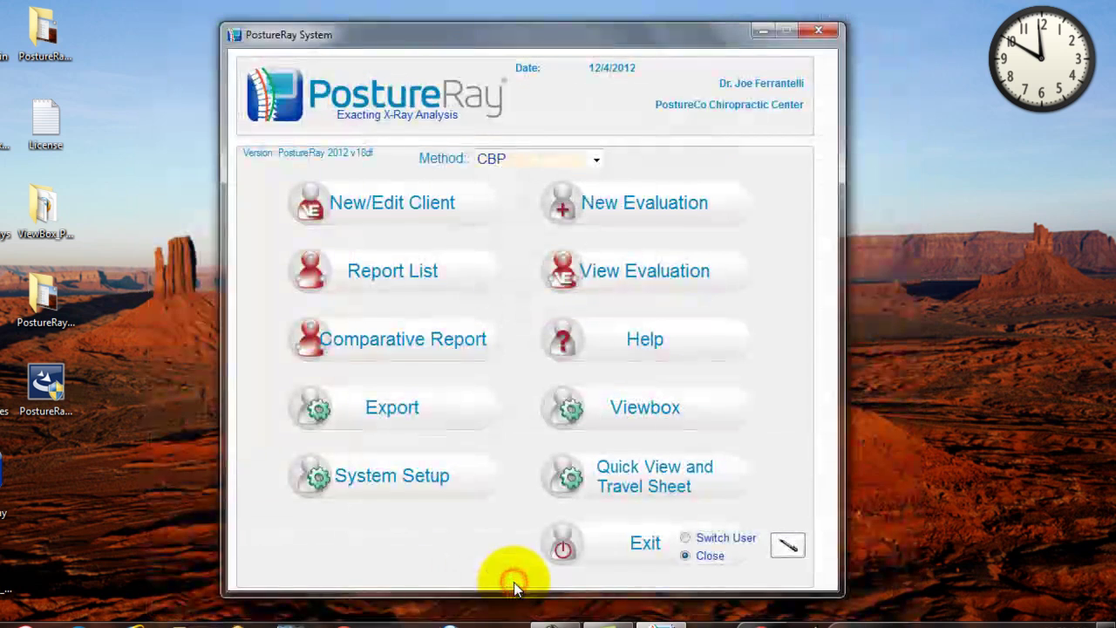
pyautogui.click(685, 538)
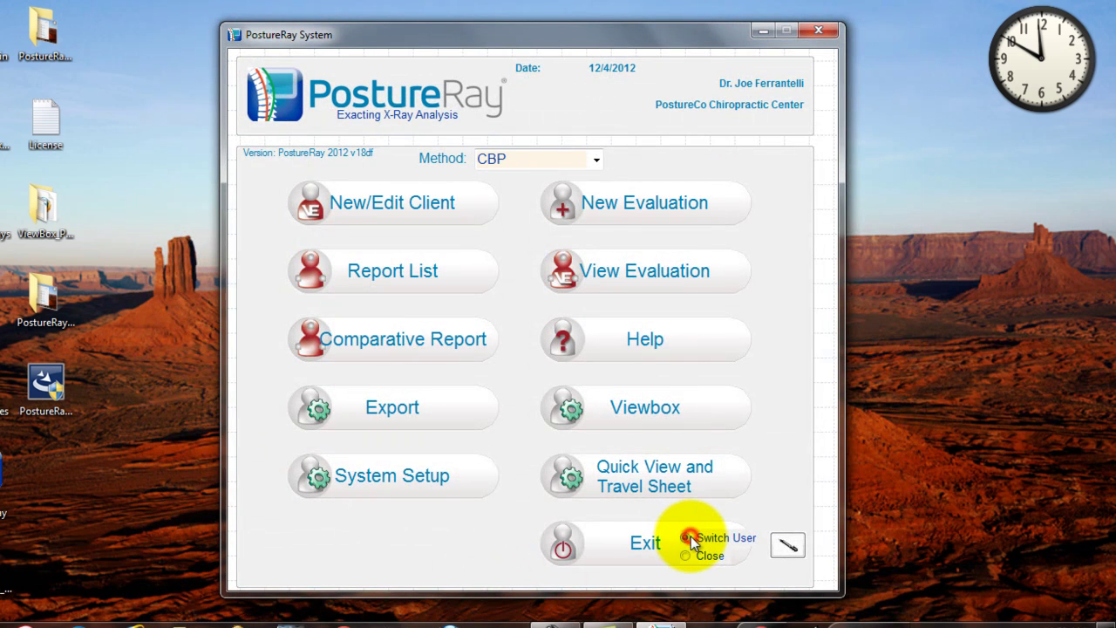
pyautogui.click(659, 540)
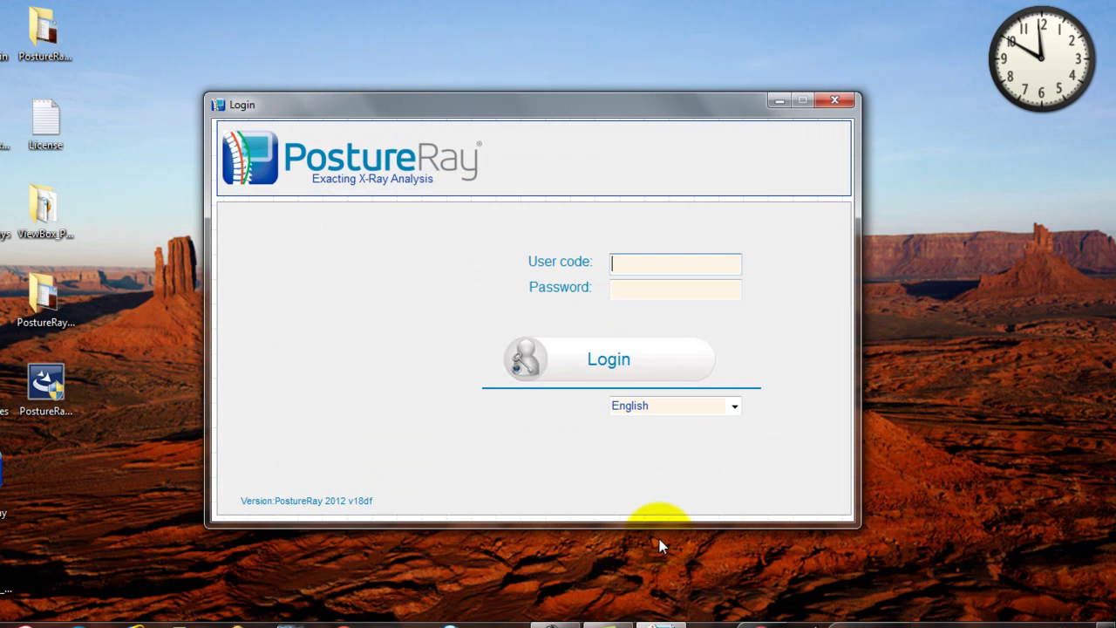
# Log back in with the administrator user code and password
pyautogui.click(677, 268)
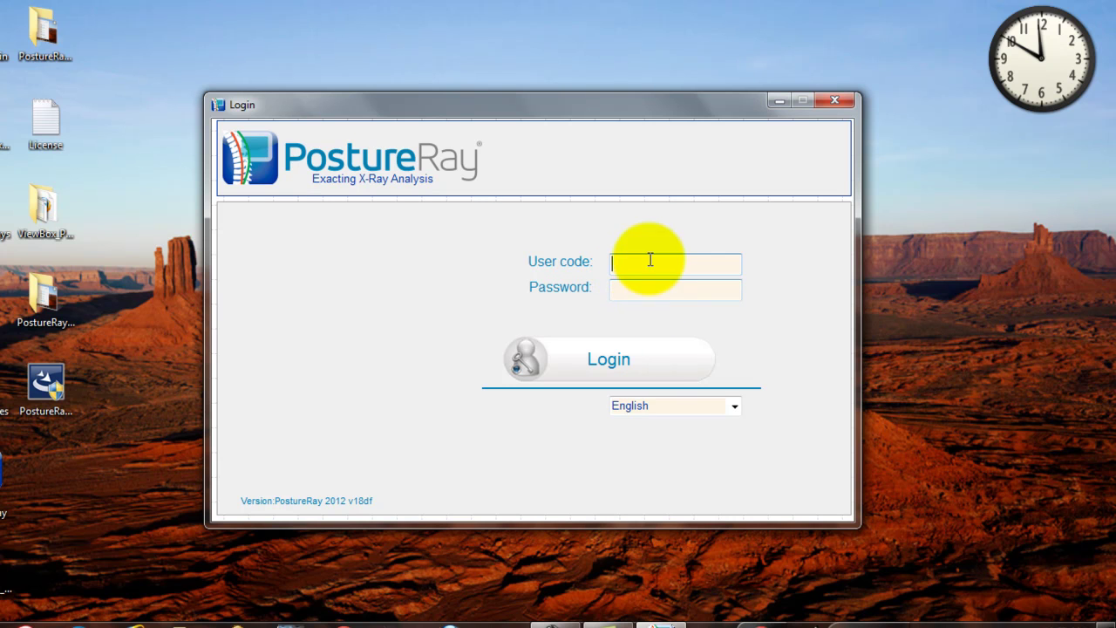
pyautogui.write('admin')
pyautogui.press('Tab')
pyautogui.write('*******')
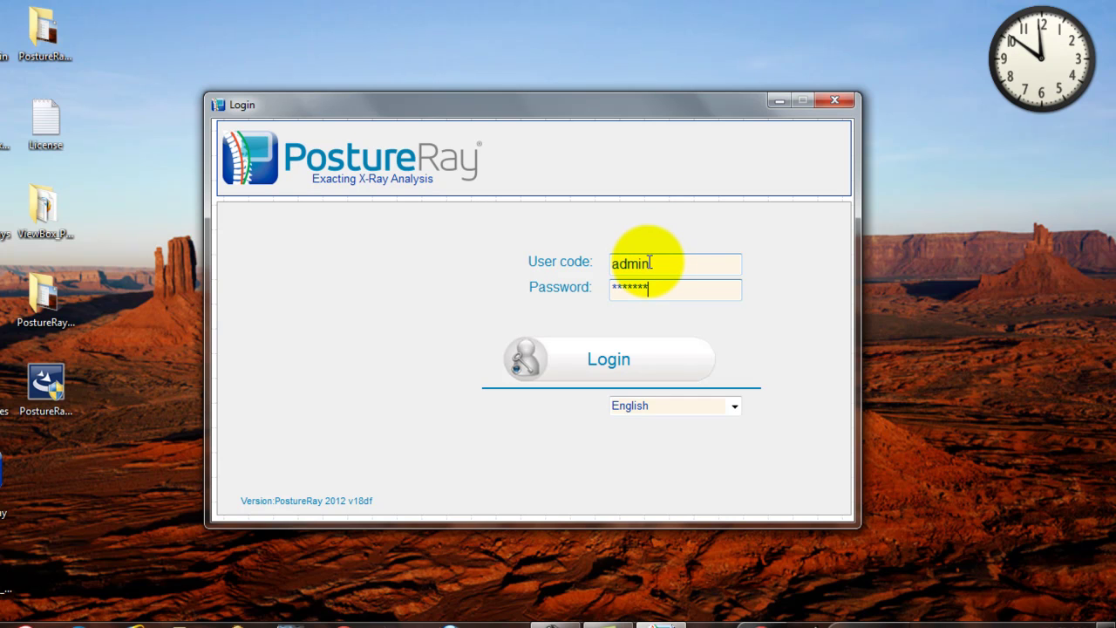
pyautogui.click(609, 366)
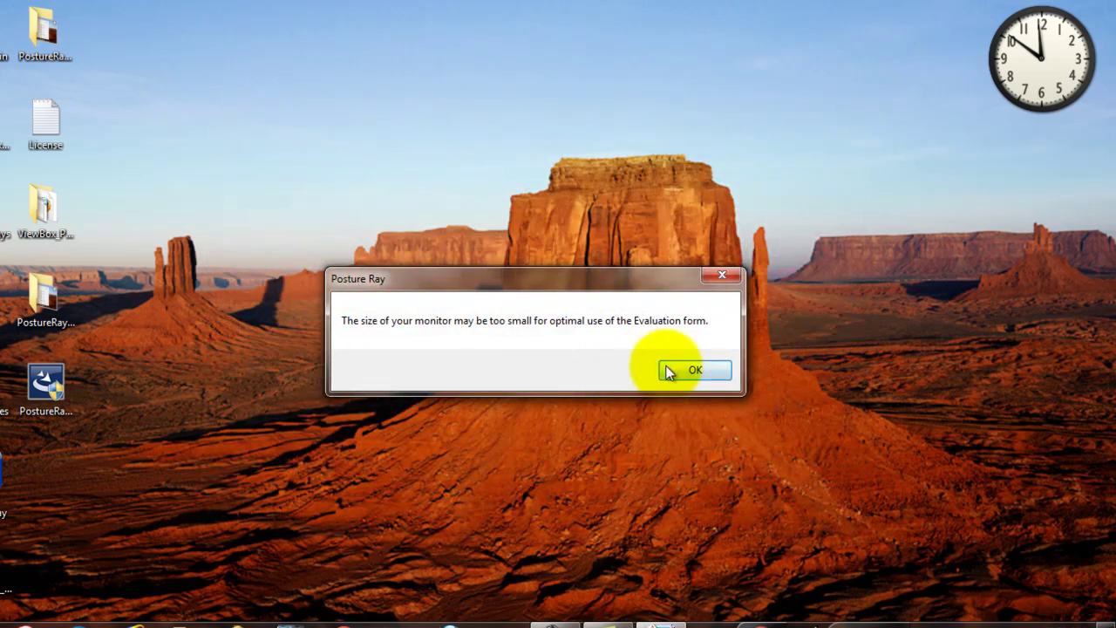
# Acknowledge the monitor-size warning with OK to reach the main menu
pyautogui.click(668, 372)
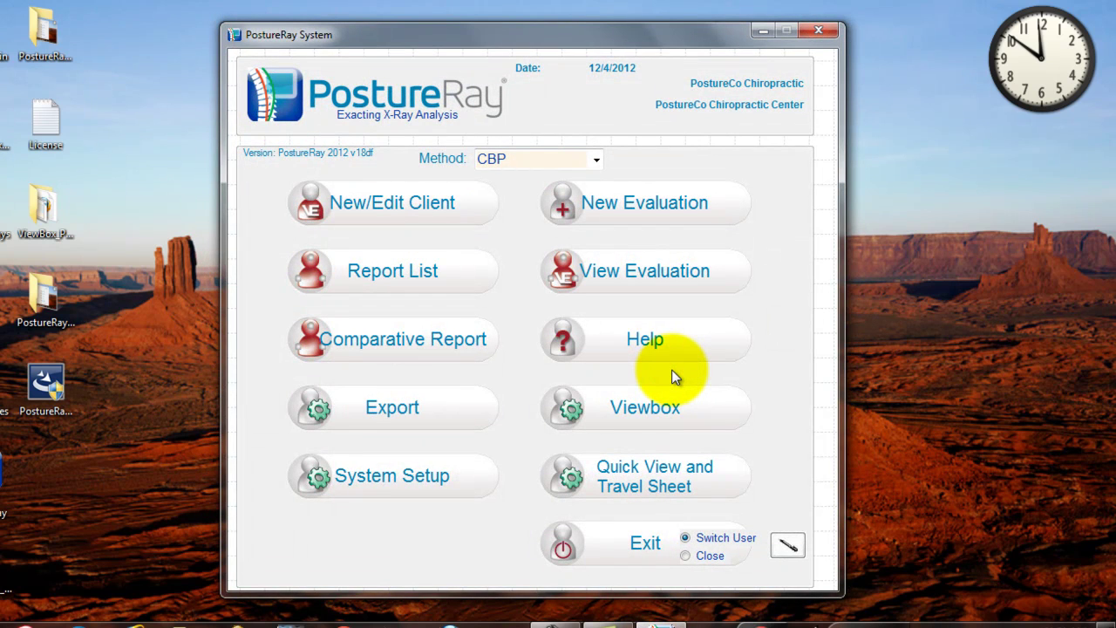